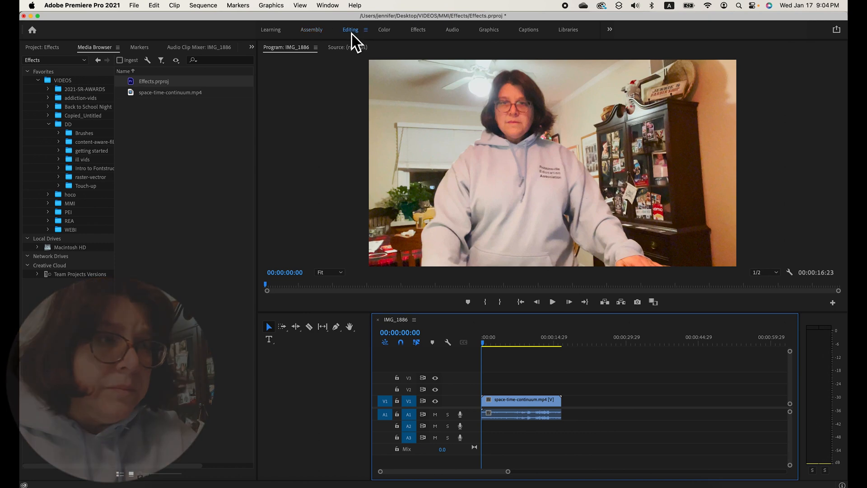
- Switch to the Editing workspace, enlarge the project area and create a 3840 x 2160 adjustment layer at 23.976 fps with square pixels
left_click(350, 31)
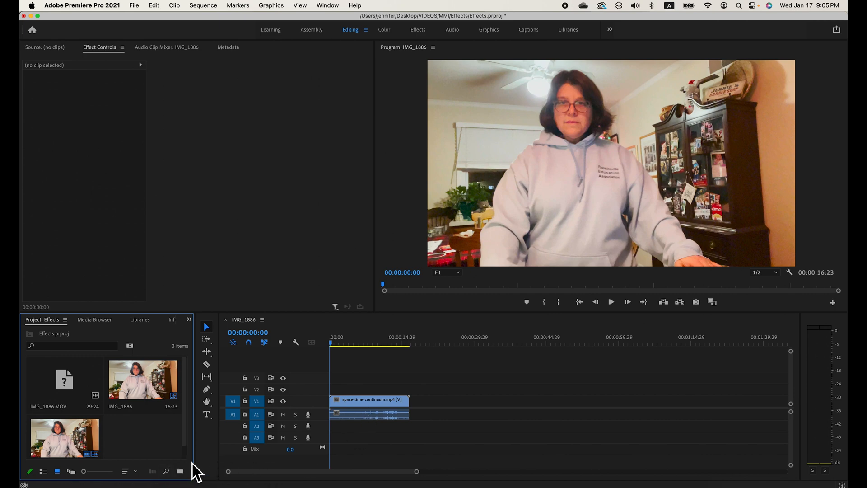
left_click_drag(201, 462, 244, 461)
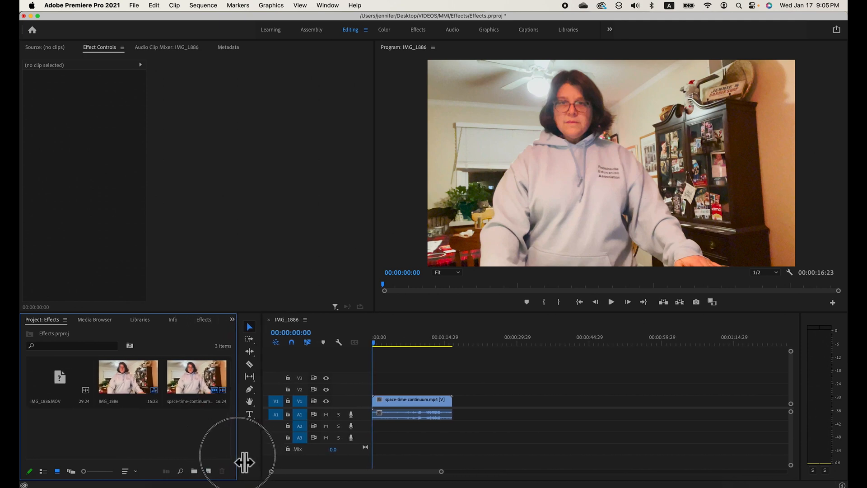
left_click(196, 470)
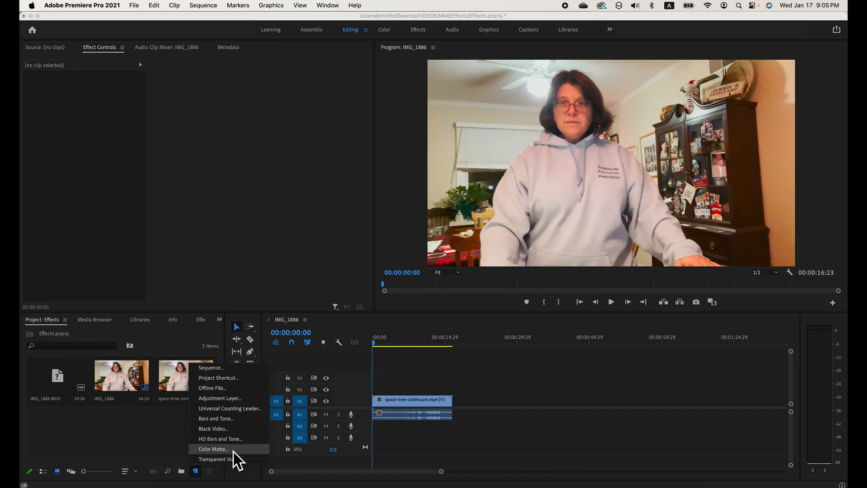
left_click(227, 401)
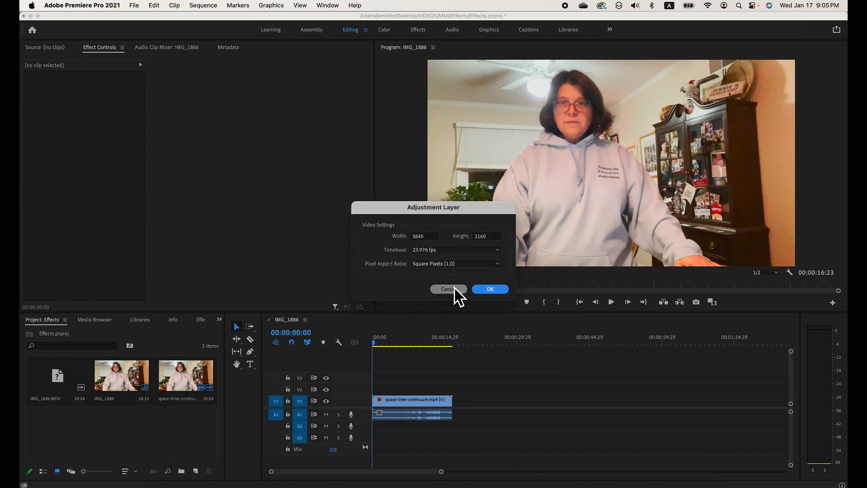
left_click(491, 290)
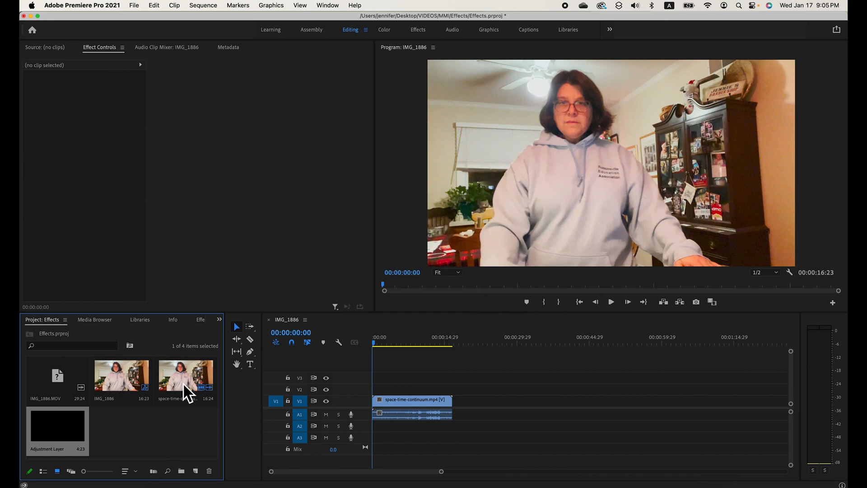
- Place the adjustment layer on track V2 from the sequence start and extend it past the end of the clip, checking the footage around 00:00:11:24
left_click_drag(54, 437, 367, 391)
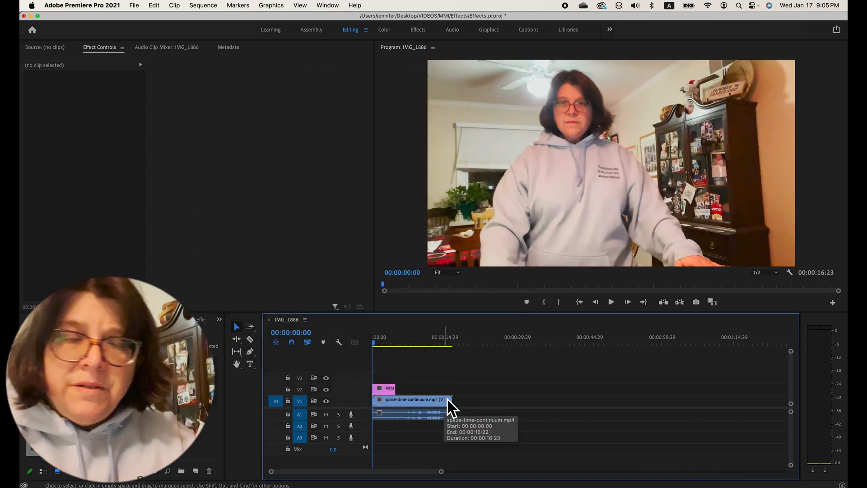
left_click_drag(396, 388, 457, 390)
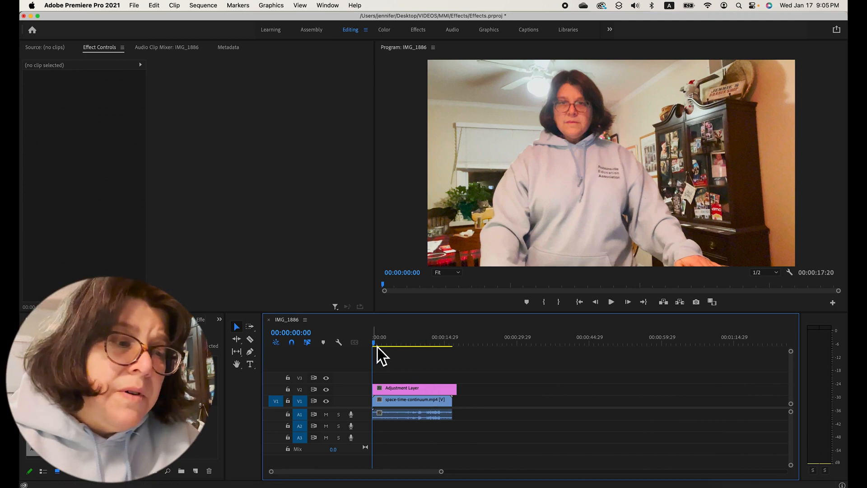
left_click_drag(379, 354, 439, 357)
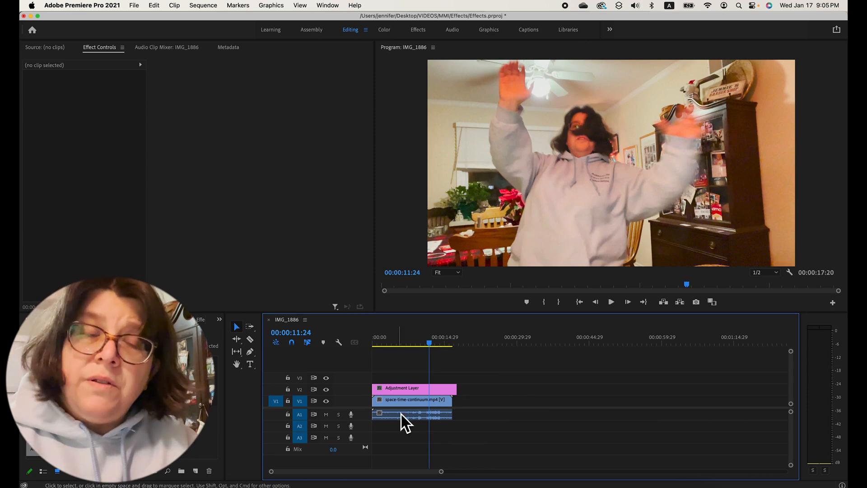
- Switch to the Effects workspace and apply the Invert video effect from the Channel category to the adjustment layer
left_click(419, 30)
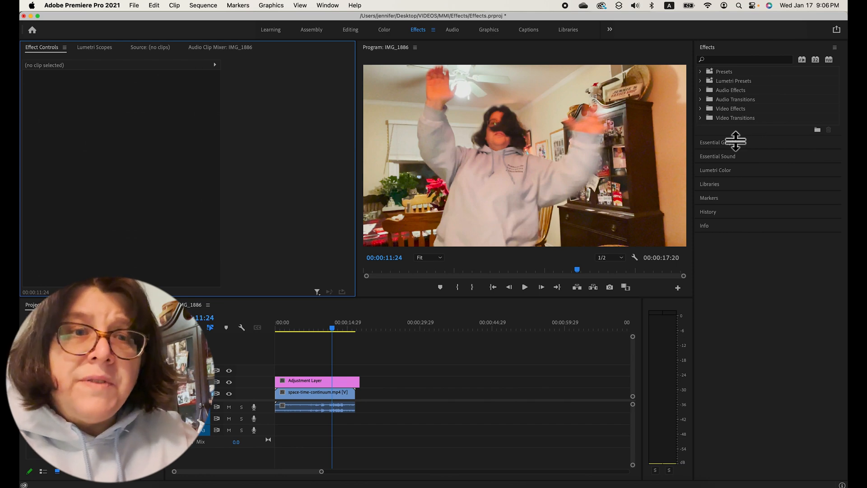
left_click(703, 110)
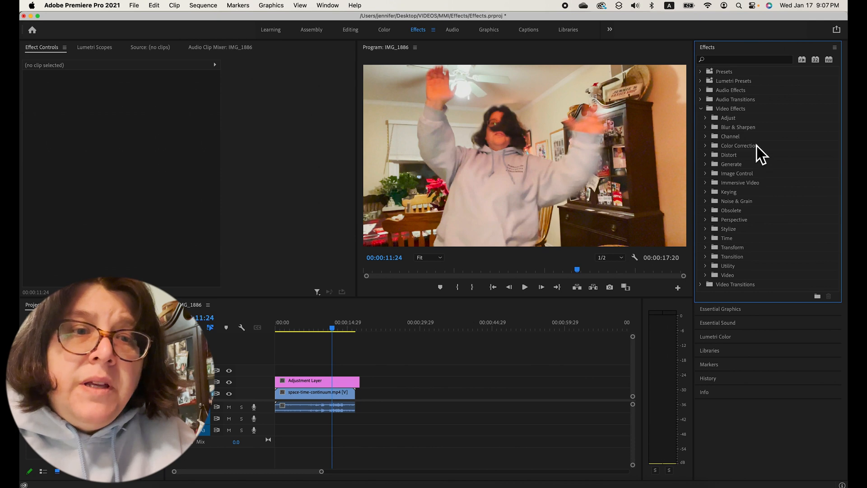
left_click(734, 137)
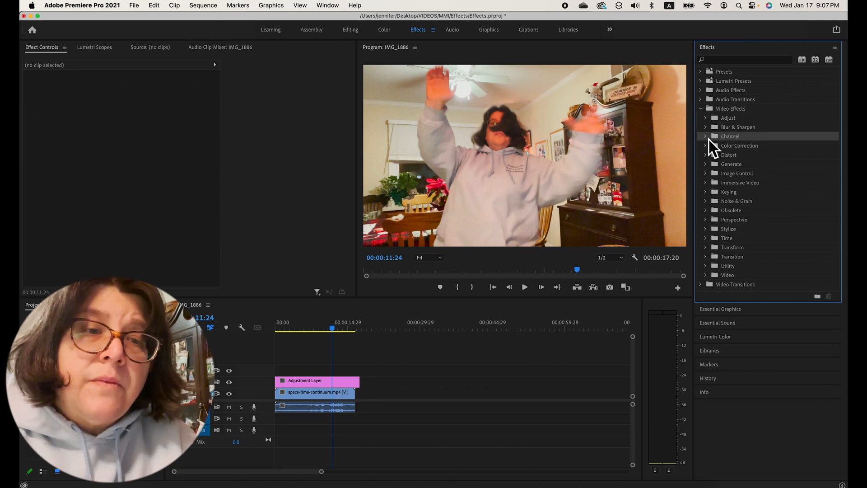
left_click(706, 137)
left_click(736, 143)
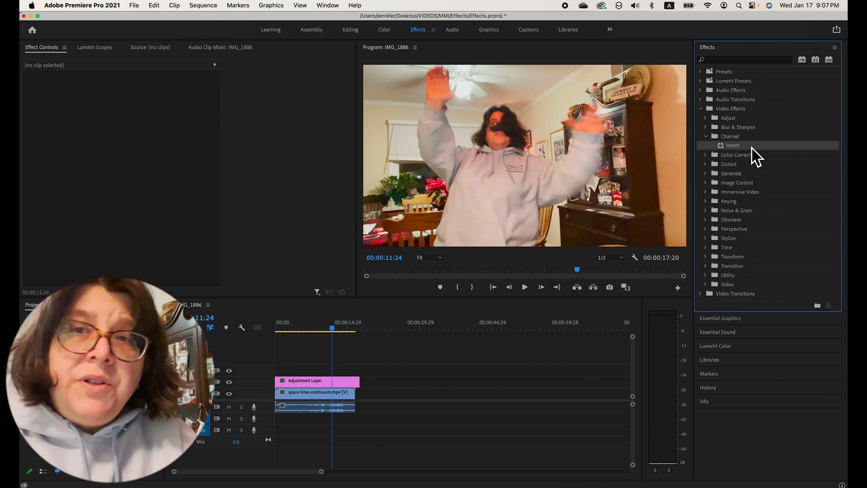
left_click_drag(737, 145, 345, 384)
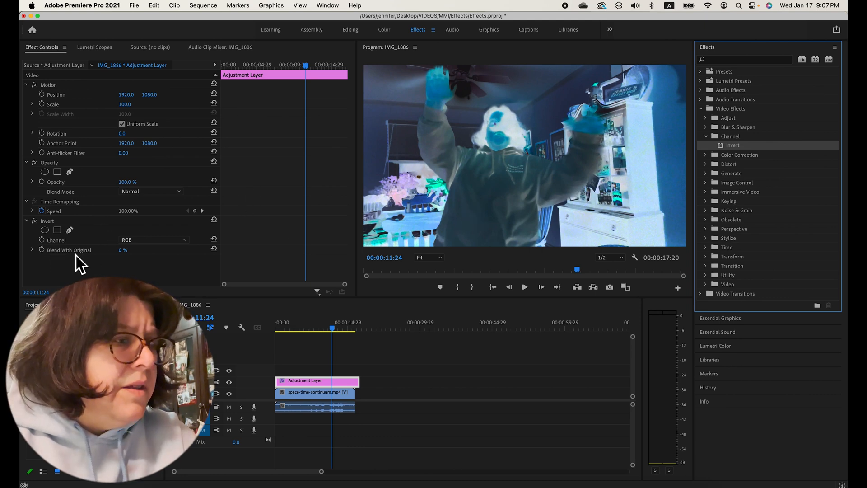
- Try inverting the Red and Green channels, including a Blend With Original of about 78%, and return the blend to 0%
left_click(182, 242)
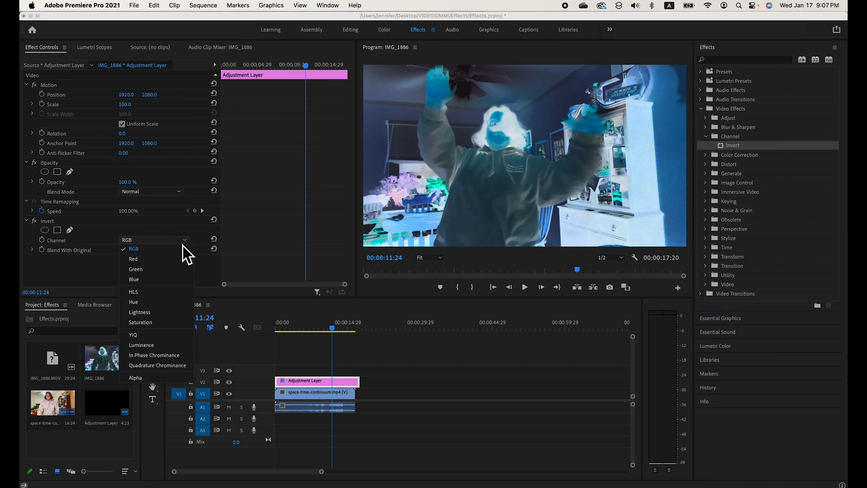
left_click(171, 260)
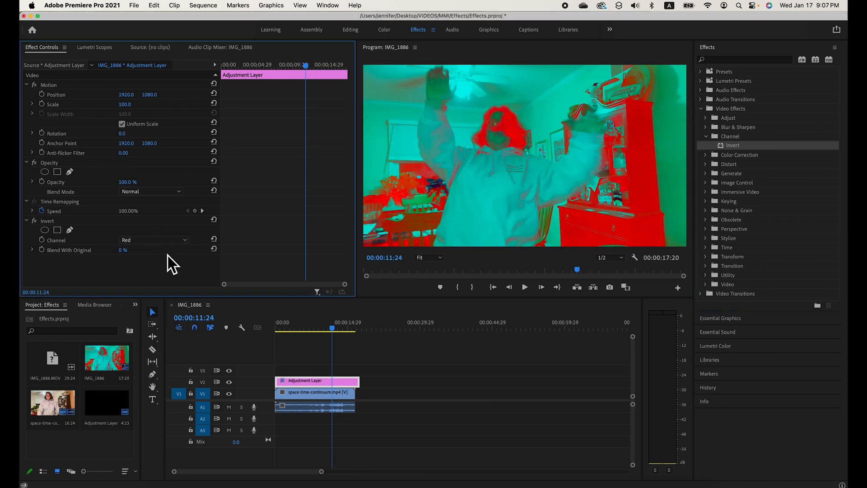
left_click(170, 242)
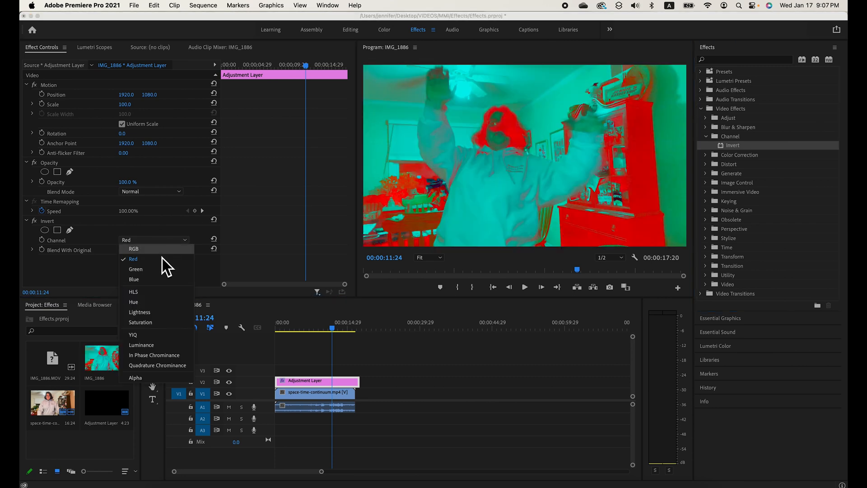
left_click(155, 269)
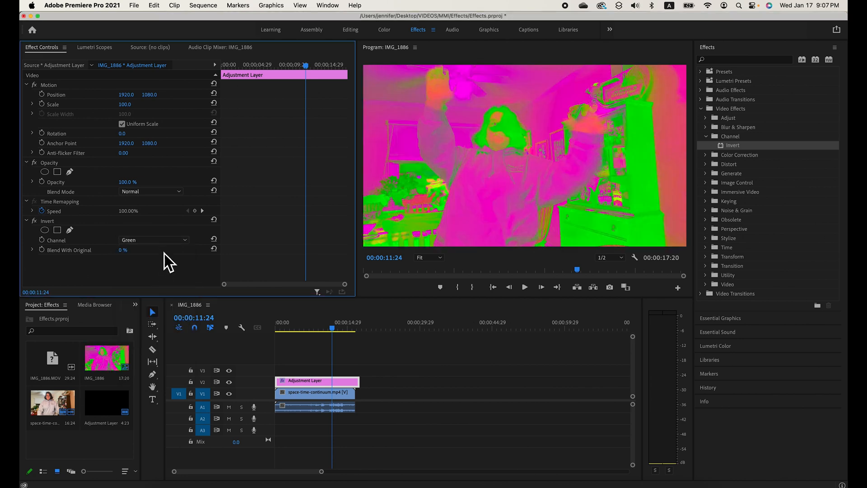
left_click(124, 253)
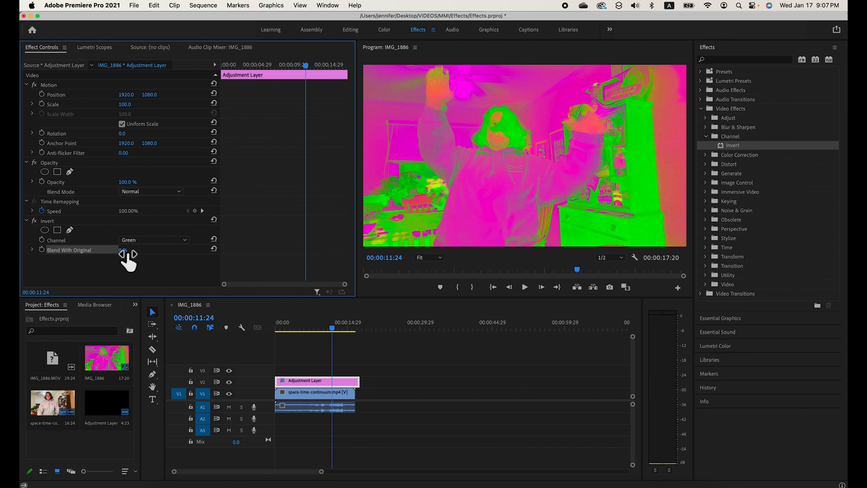
left_click_drag(124, 250, 155, 250)
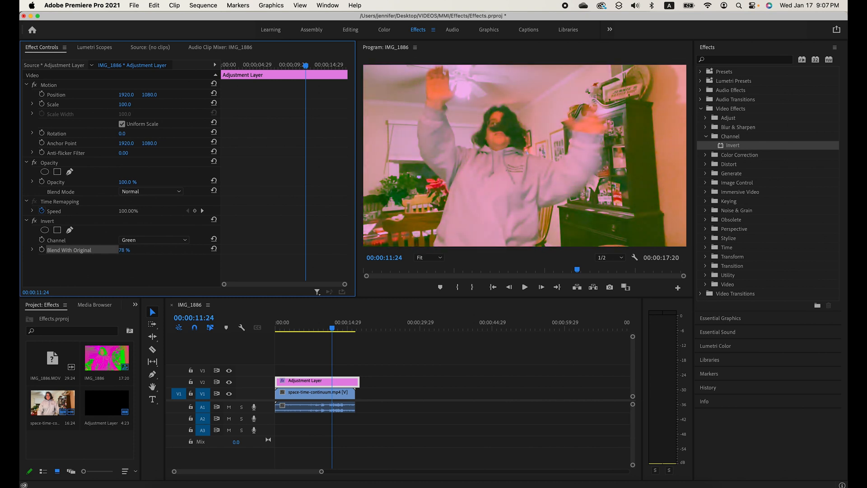
left_click_drag(155, 250, 126, 250)
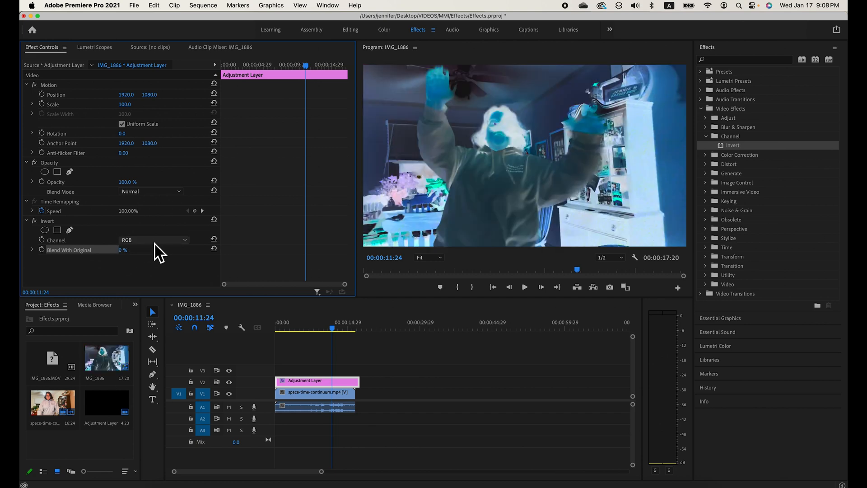
- Set the Invert effect's channel to In Phase Chrominance and compare it with Quadrature Chrominance
left_click(152, 241)
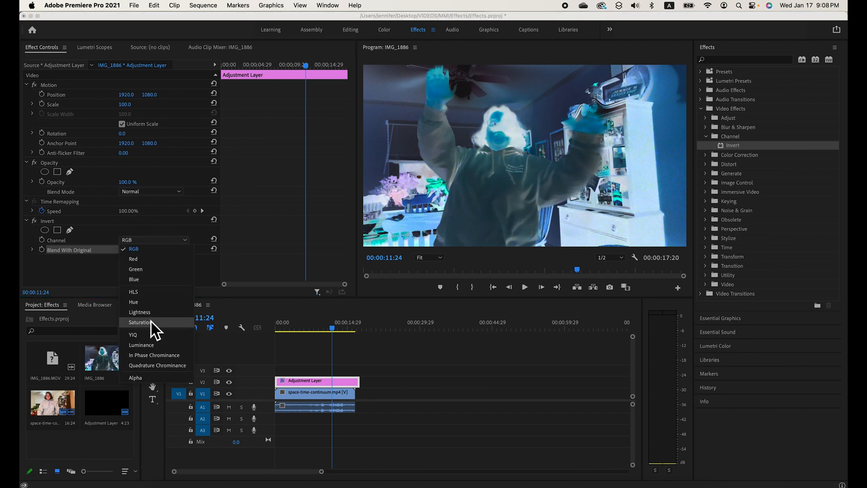
left_click(179, 357)
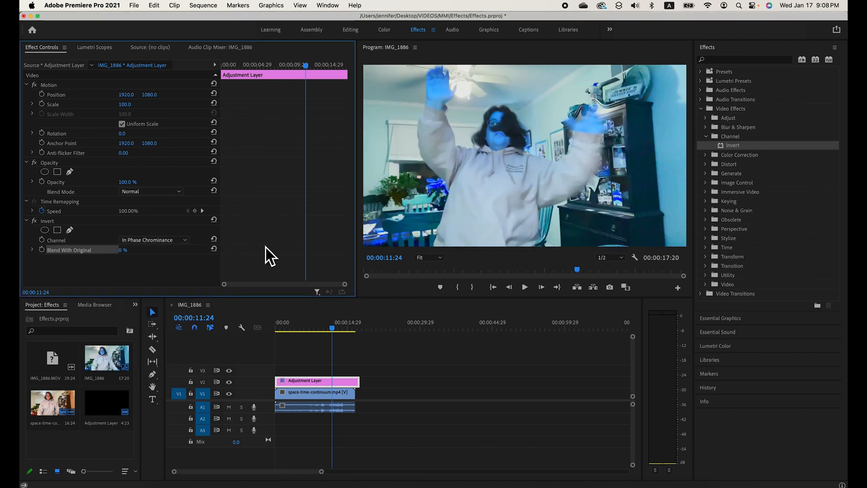
left_click(174, 241)
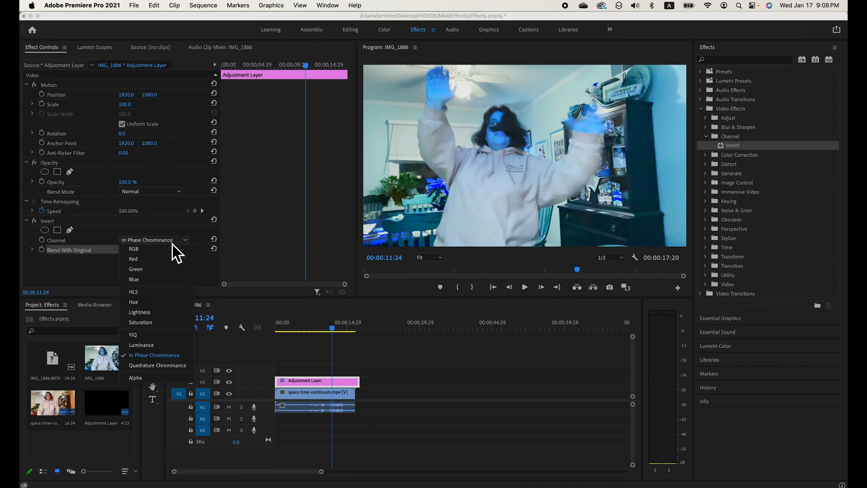
left_click(175, 367)
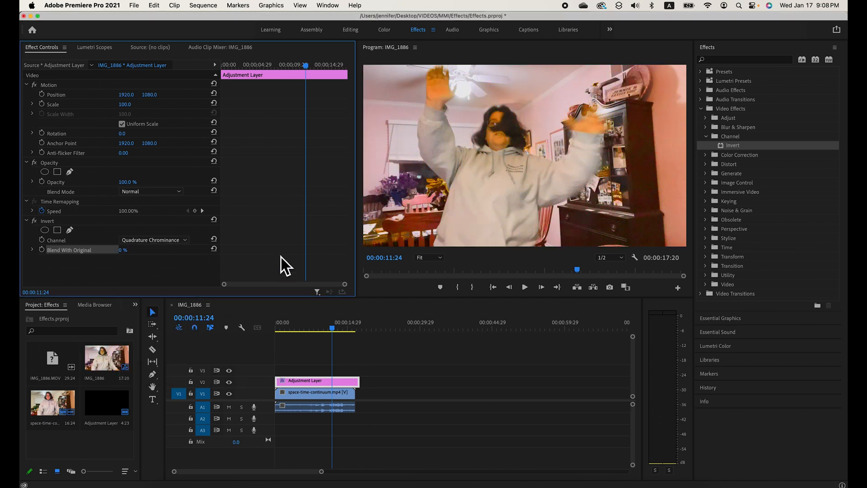
- Trim the start of the adjustment layer so it begins at 00:00:08:07
mouse_move(335, 332)
left_mouse_down()
mouse_move(311, 338)
mouse_move(320, 337)
left_mouse_up()
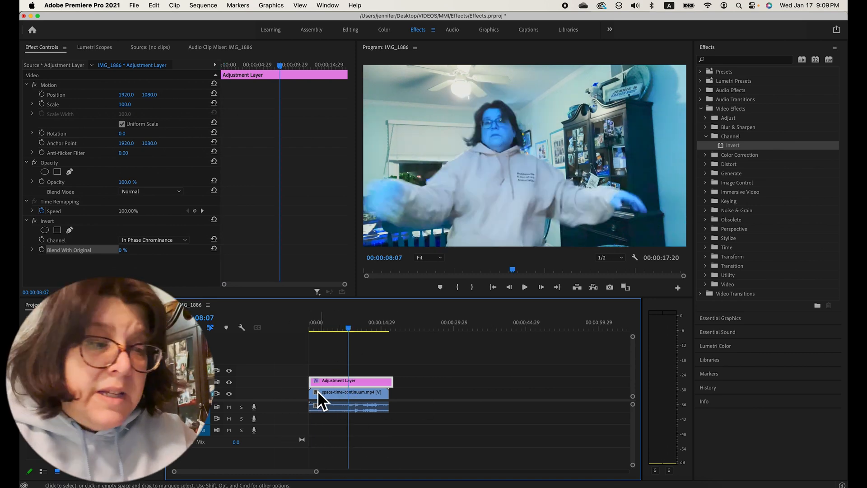
left_click_drag(315, 385, 327, 409)
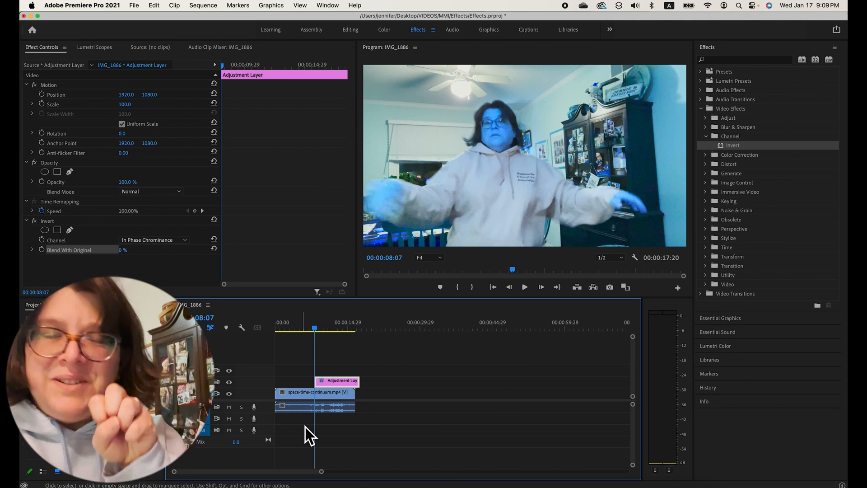
- Split the adjustment layer with the Razor tool at 00:00:08:09 and 00:00:08:11
left_click_drag(324, 471, 272, 479)
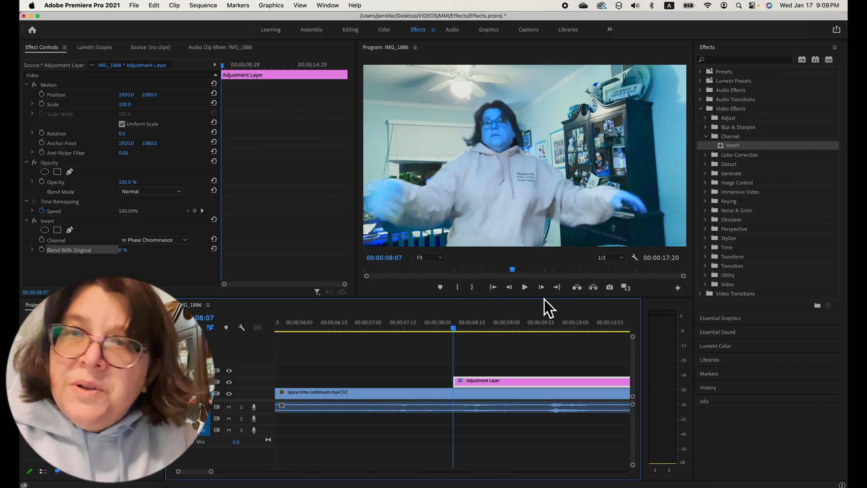
key("space")
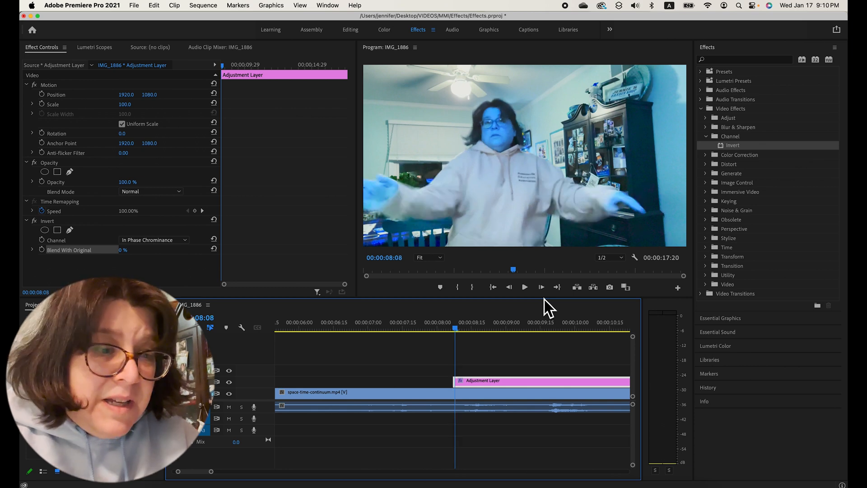
key("c")
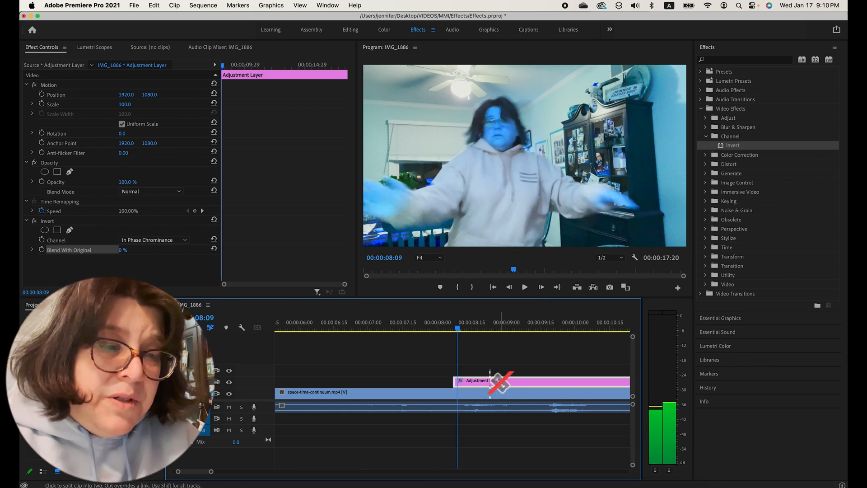
left_click(458, 381)
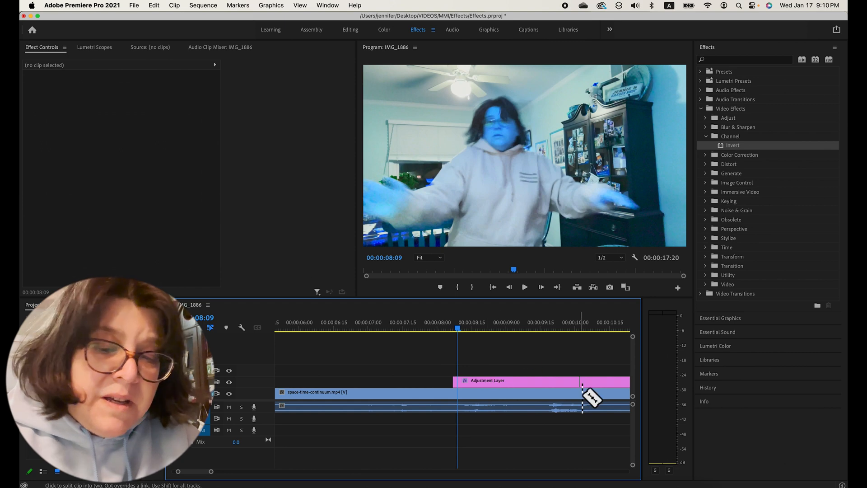
key("Right")
key("Right")
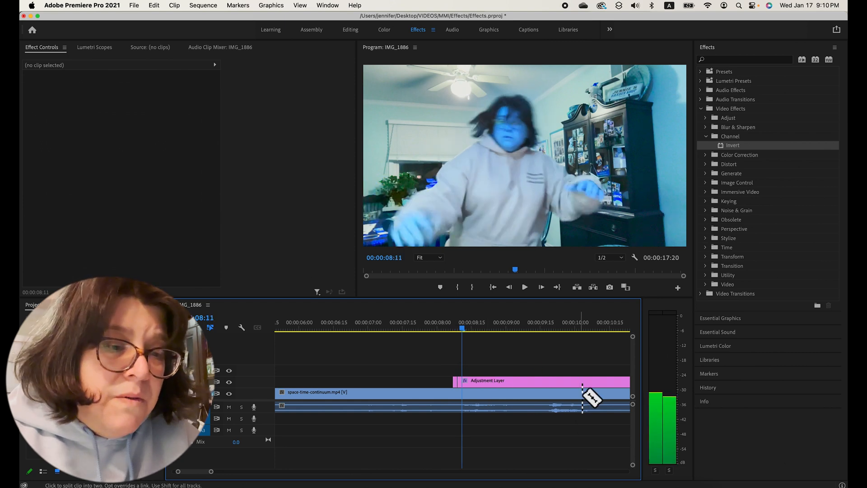
left_click(462, 382)
- Split the rest of the adjustment layer at 00:00:08:13, 00:00:08:15 and 00:00:08:17
key("Right")
key("Right")
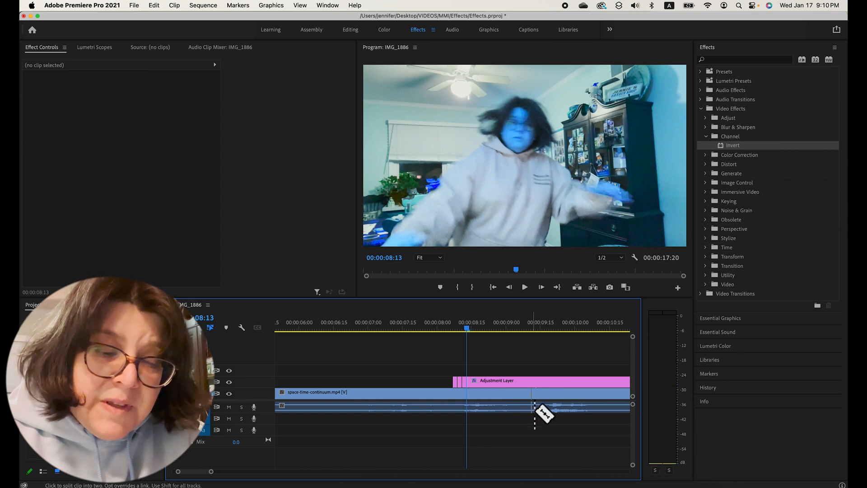
key("Right")
key("Right")
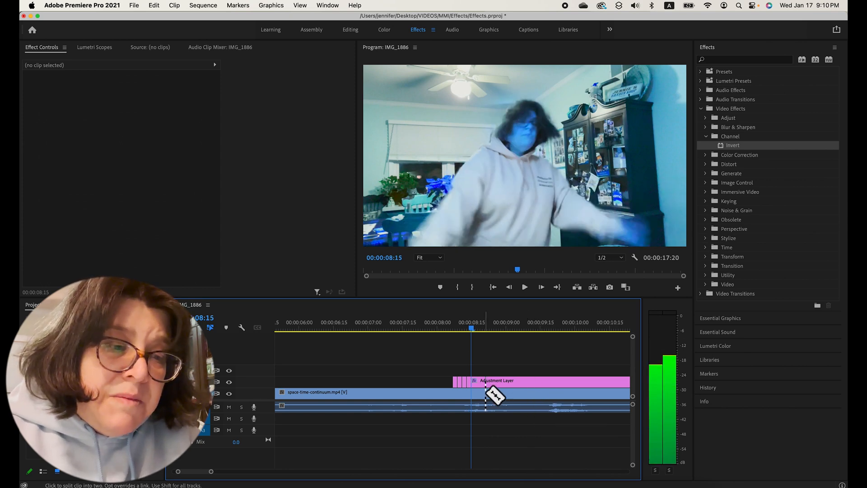
left_click(474, 382)
key("Right")
key("Right")
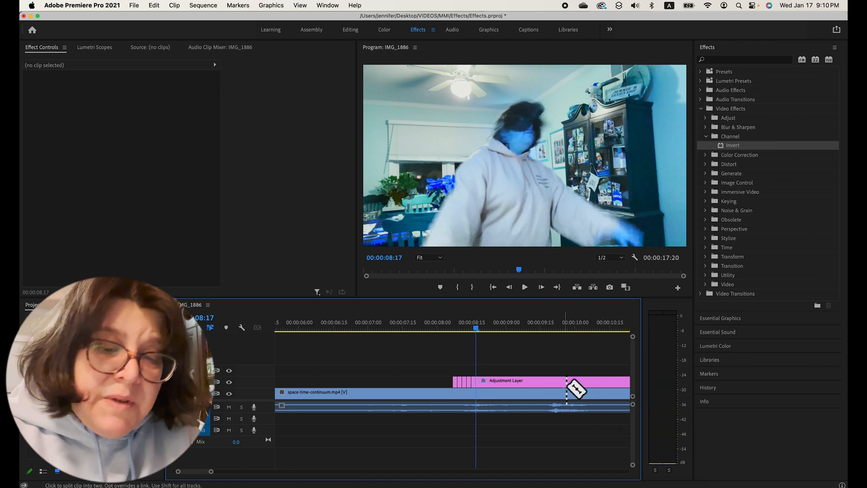
- Add two more adjustment layer cuts, at 00:00:08:19 and 00:00:08:21
key("Right")
key("Right")
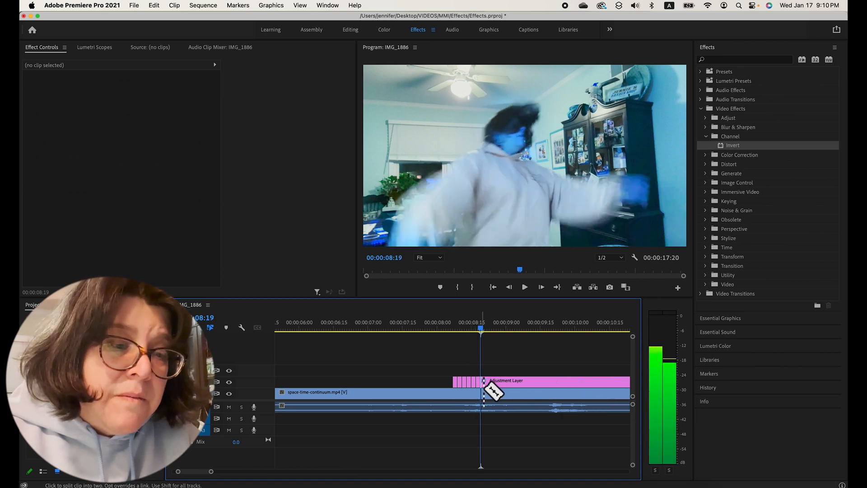
left_click(480, 381)
key("Right")
key("Right")
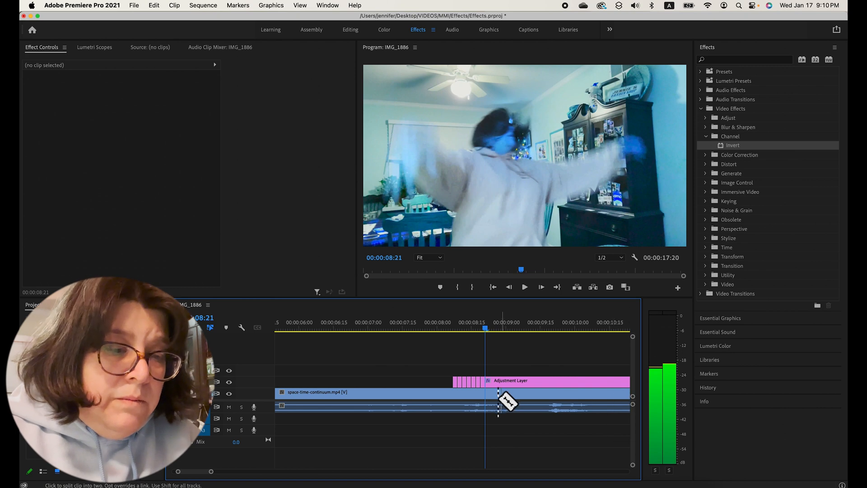
left_click(486, 382)
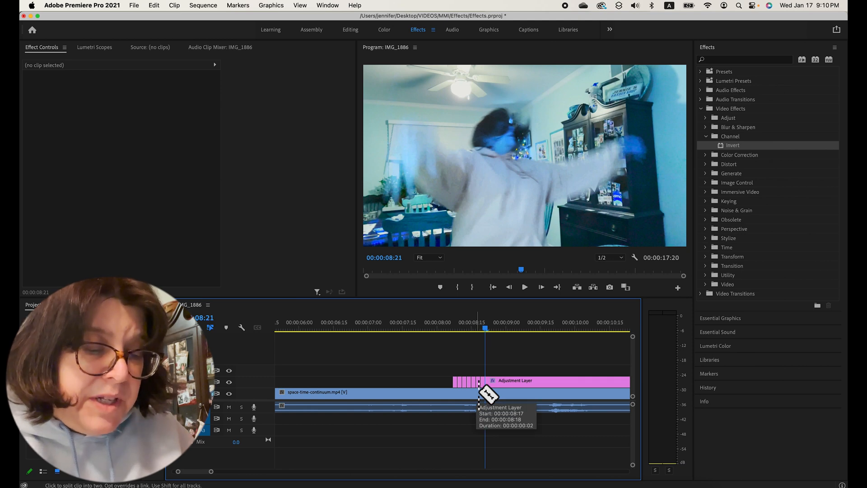
- Delete the long remaining piece of the adjustment layer after 00:00:08:21
key("v")
left_click(524, 383)
key("Delete")
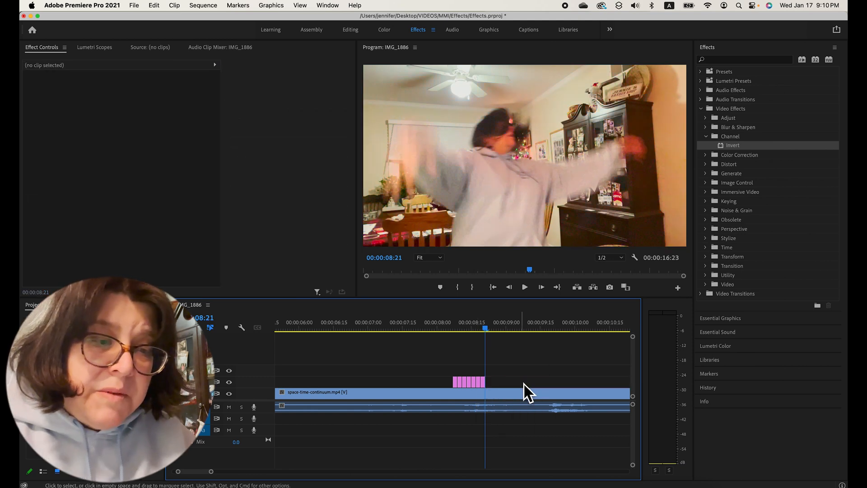
- Delete every second two-frame piece of the adjustment layer and play back the flicker from 00:00:08:03
left_click(462, 385)
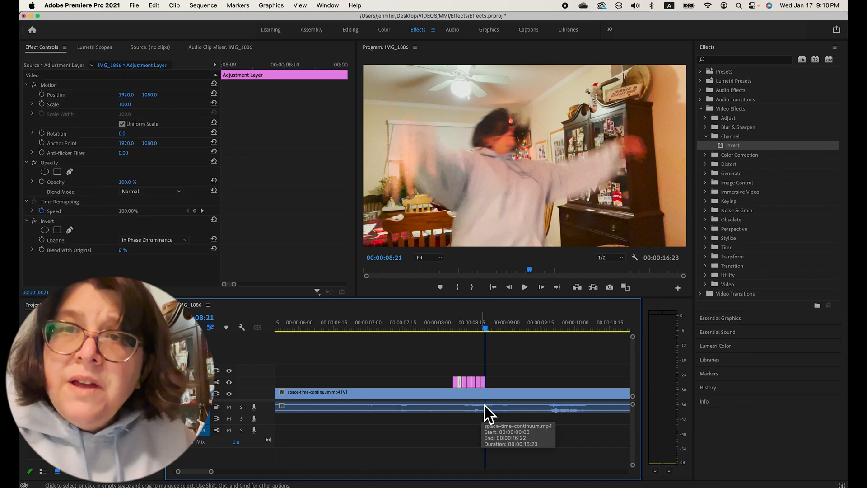
left_click(488, 332)
mouse_move(489, 333)
left_mouse_down()
mouse_move(460, 333)
mouse_move(481, 333)
left_mouse_up()
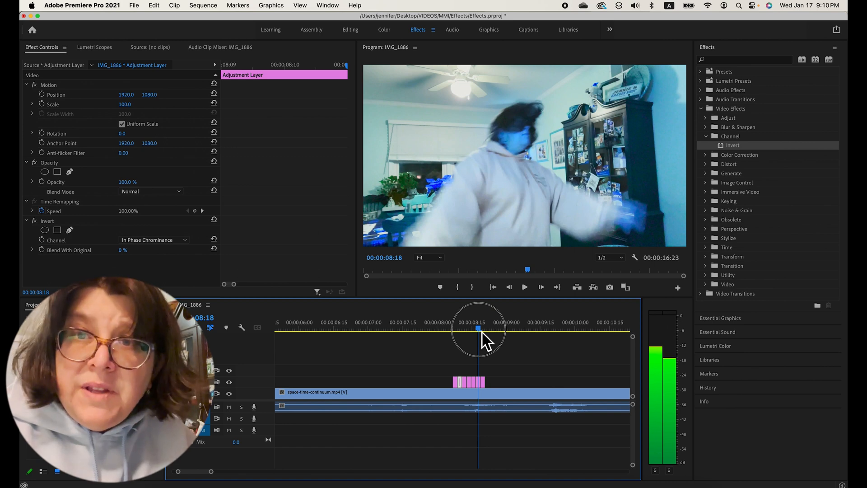
left_click_drag(481, 333, 444, 333)
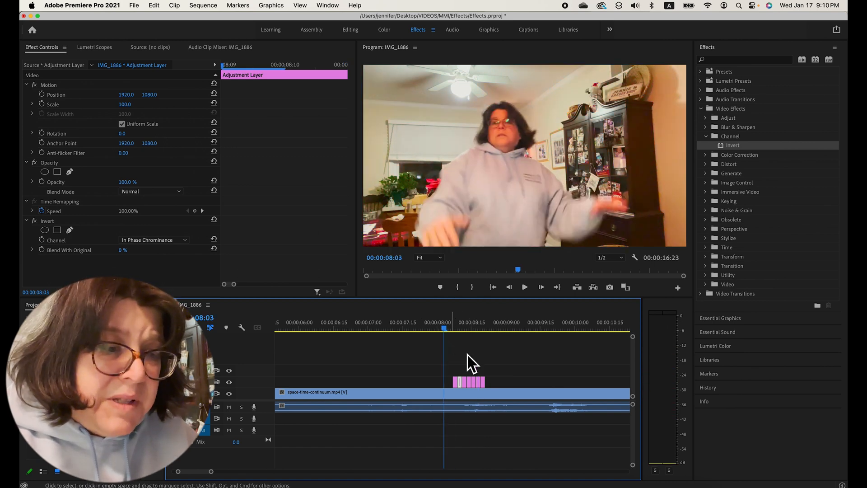
key("Delete")
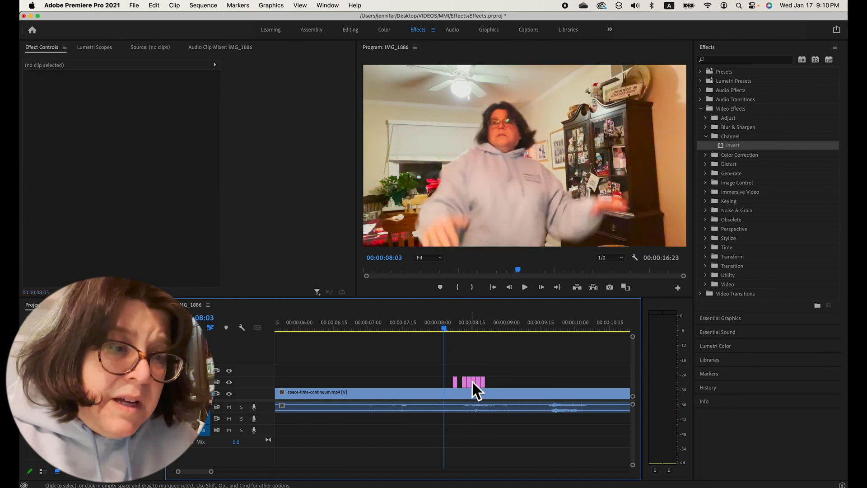
left_click(471, 385)
key("Delete")
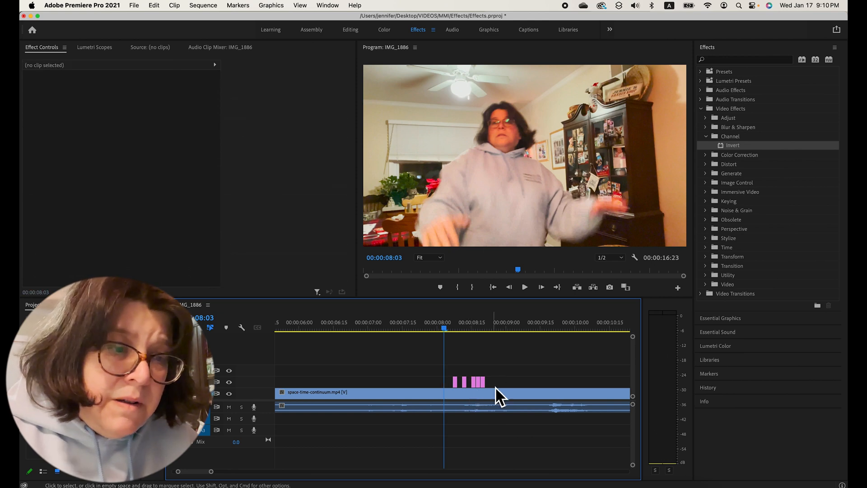
left_click(480, 384)
key("Delete")
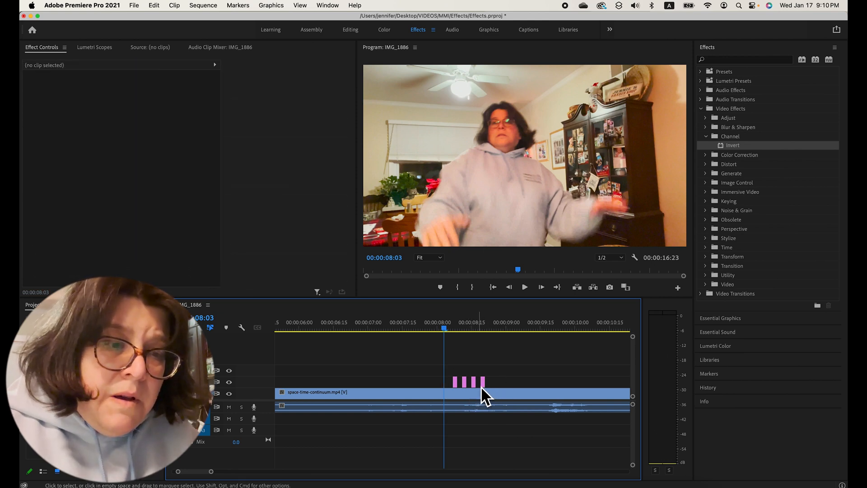
key("space")
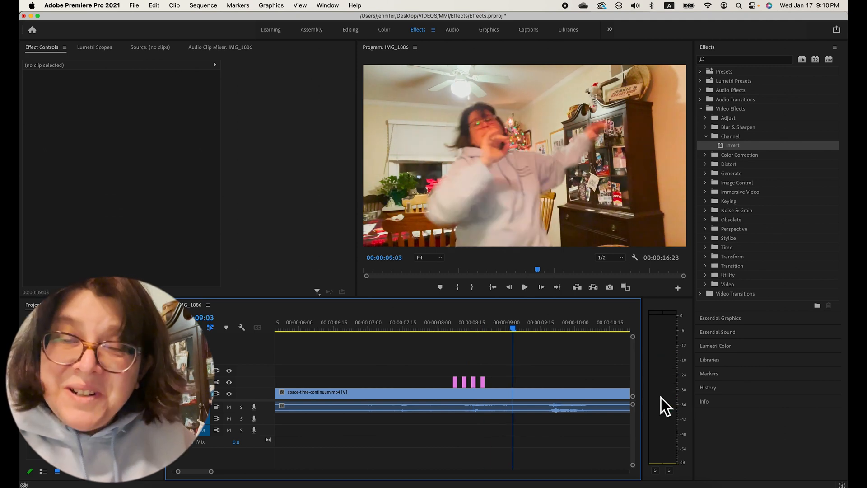
left_click_drag(515, 333, 445, 336)
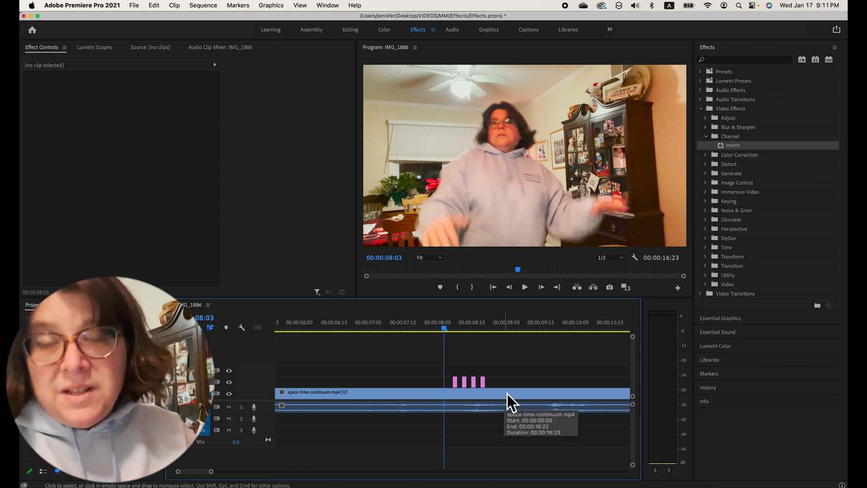
- Lock video track V1 and paste a copy of the four adjustment layer pieces on V2 at 00:00:09:00
left_click(452, 373)
left_click_drag(453, 372, 505, 387)
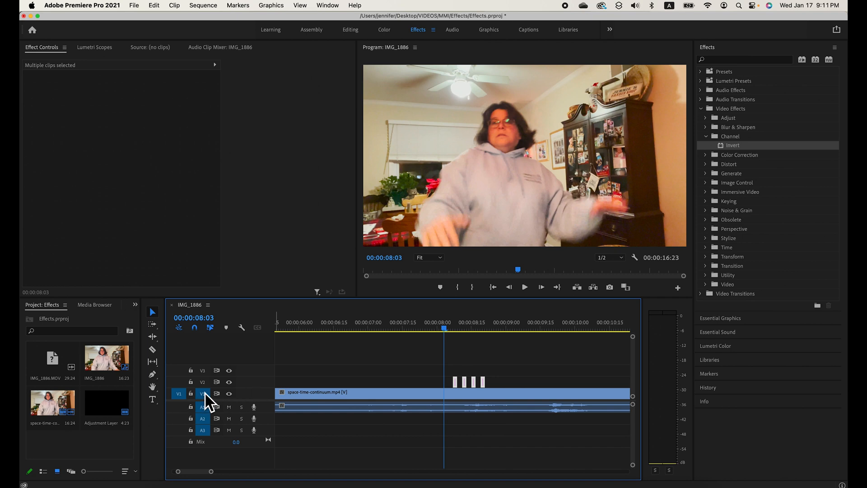
left_click(191, 394)
left_click_drag(447, 332, 510, 334)
key("super+v")
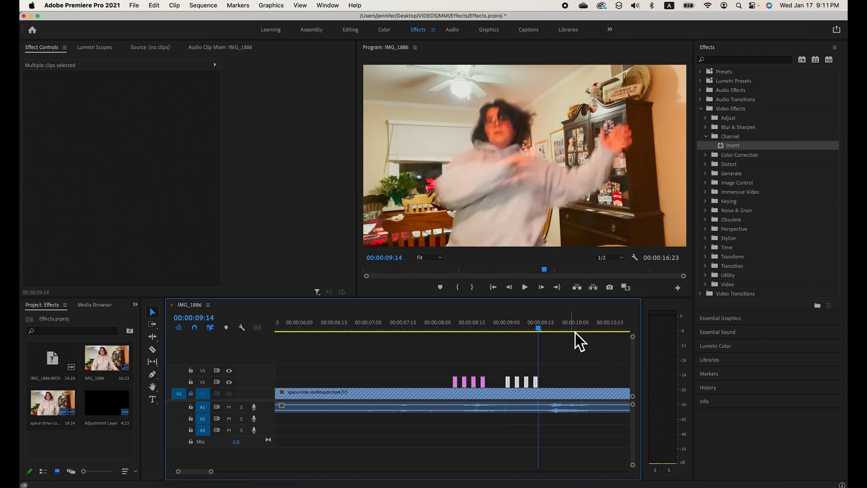
- Paste five more copies of the four-piece adjustment group at intervals along V2, the last ending at 00:00:13:20
left_click_drag(557, 329, 561, 329)
key("super+v")
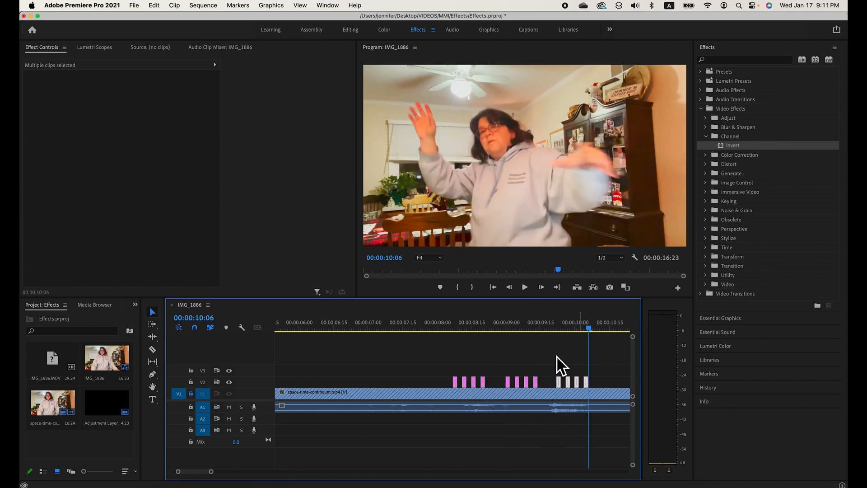
scroll(534, 401, "right", 4)
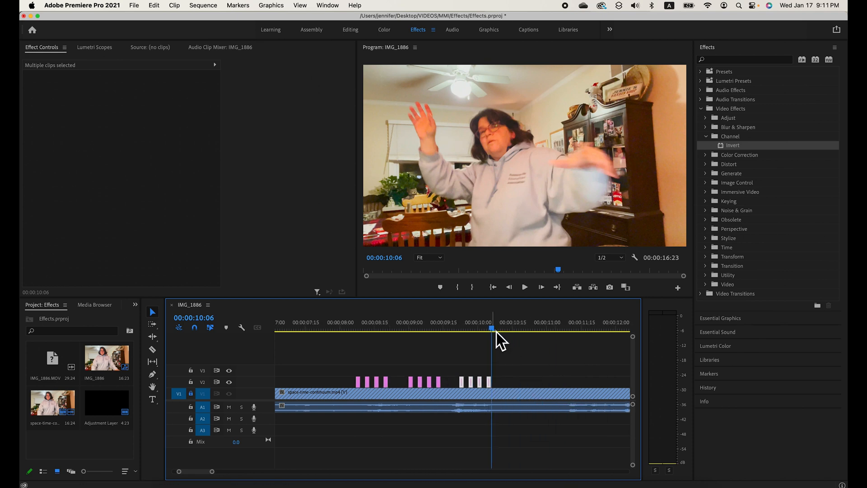
left_click_drag(497, 333, 585, 334)
key("super+v")
key("super+v")
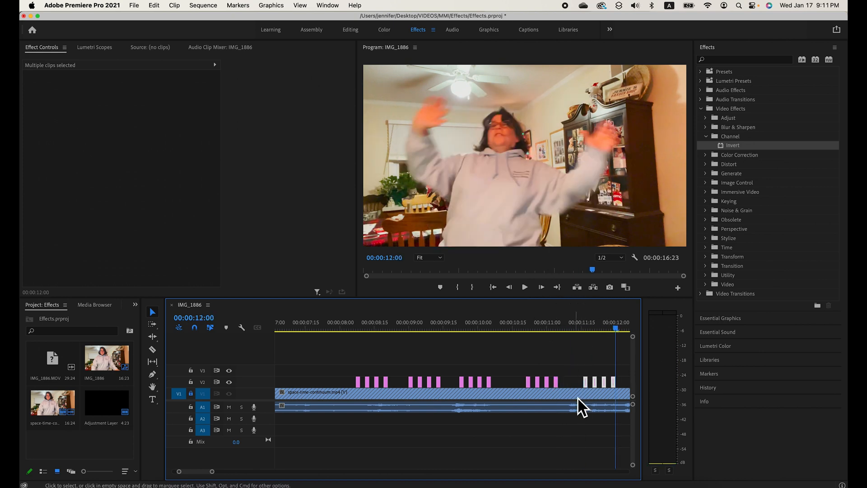
scroll(579, 406, "right", 6)
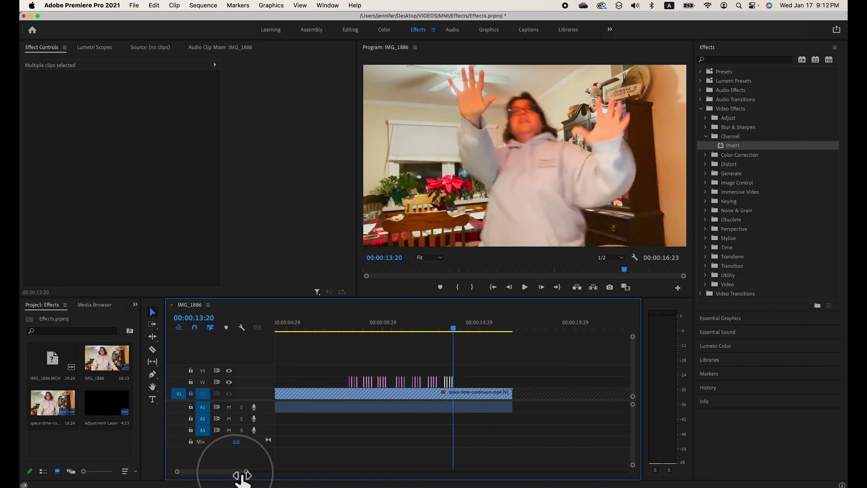
- Review the flicker groups across the whole sequence and return the playhead to the first piece at 00:00:08:08
left_click_drag(242, 475, 247, 475)
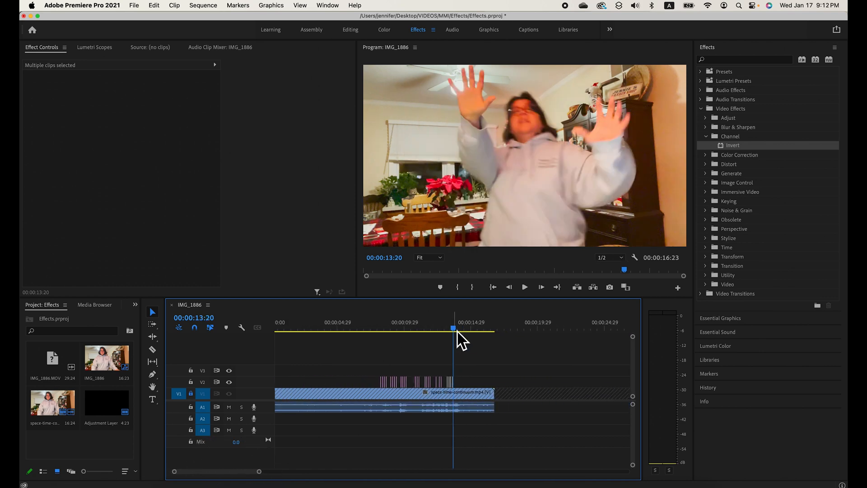
left_click_drag(457, 337, 375, 343)
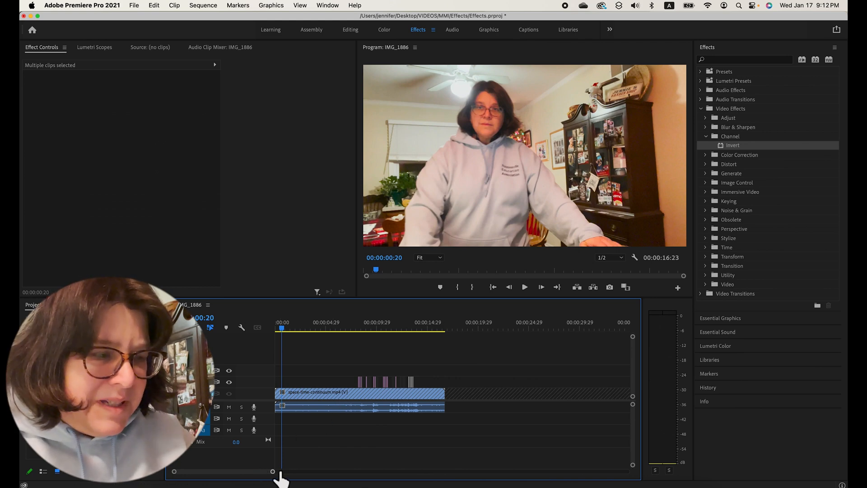
left_click_drag(279, 474, 240, 474)
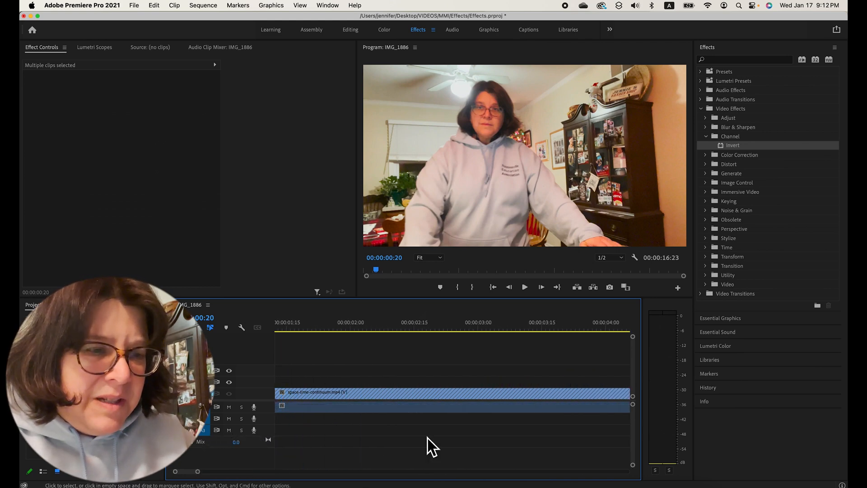
scroll(427, 437, "right", 5)
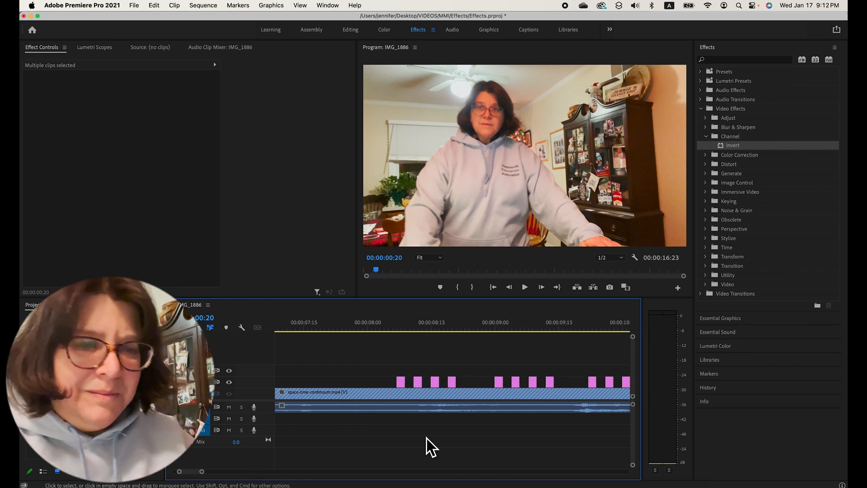
left_click(403, 331)
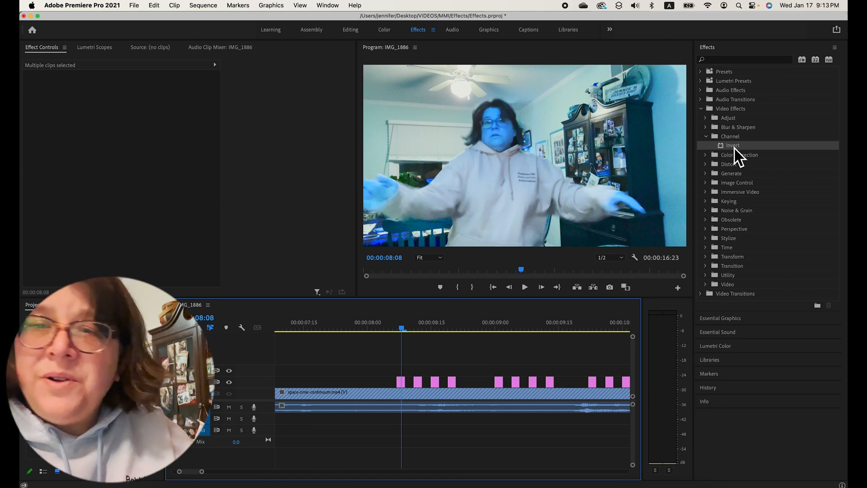
- Show the Blur & Sharpen effects and place another adjustment layer on new track V4, starting at about 00:00:08:00
left_click(706, 137)
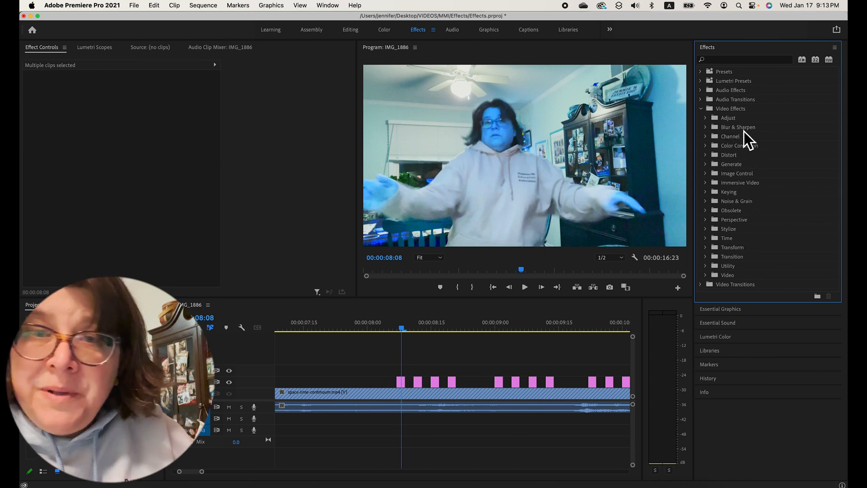
left_click(706, 128)
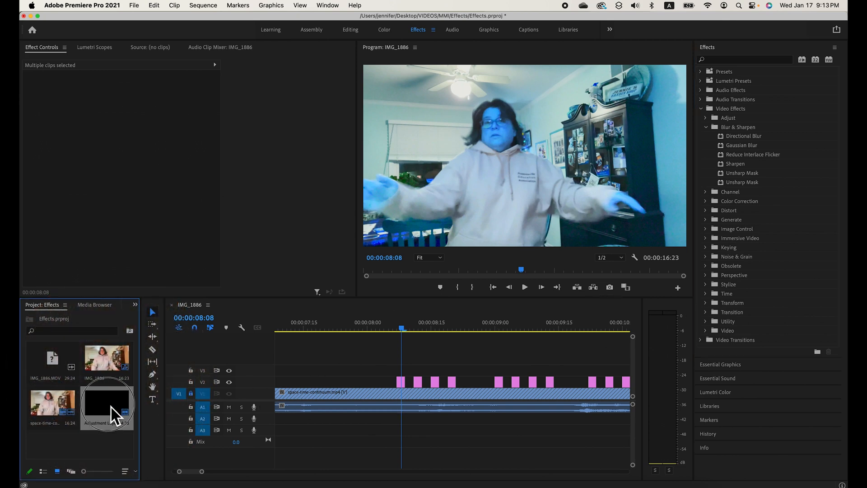
double_click(114, 413)
left_click_drag(108, 398, 379, 378)
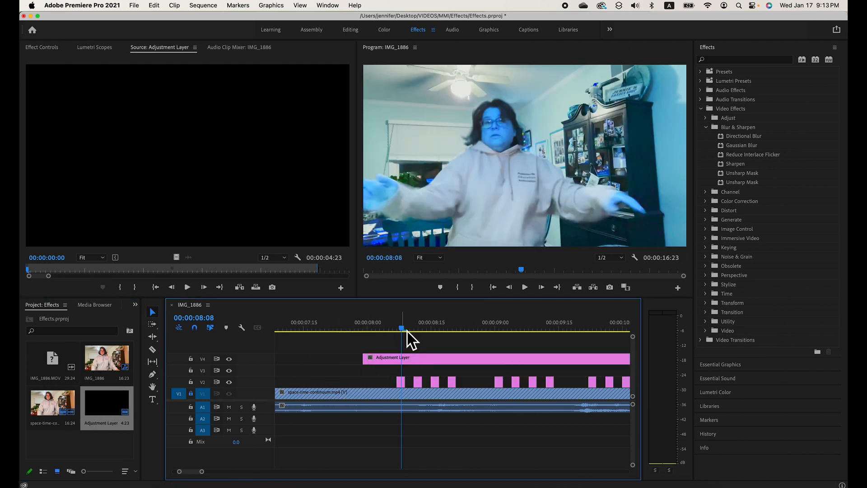
left_click_drag(407, 335, 381, 340)
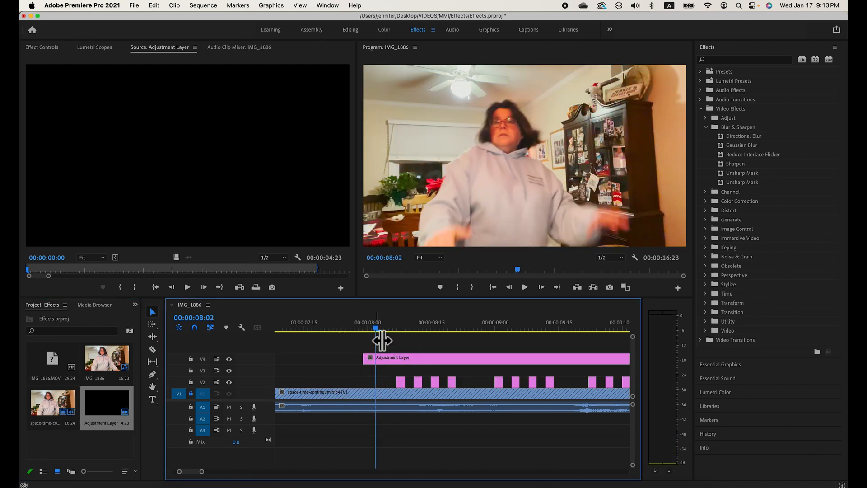
left_click(412, 361)
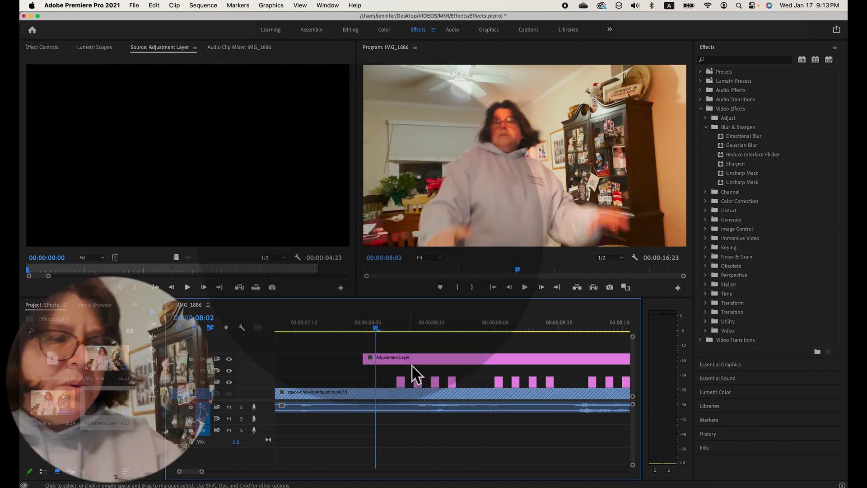